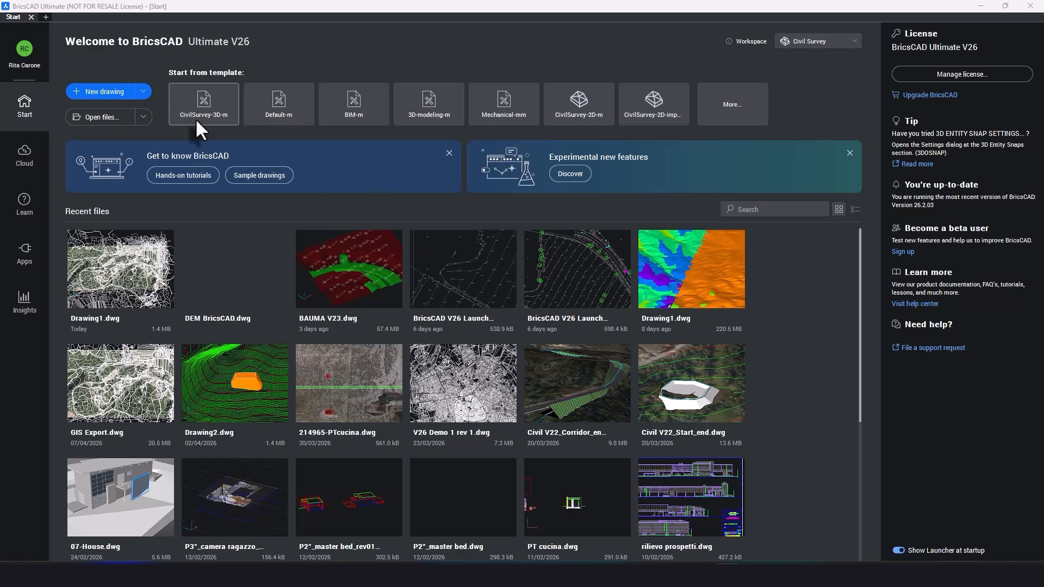
Create a drawing from the CivilSurvey-3D-m template and choose the folder "Export GIS data with full control" as the GIS import source
{"action": "left_click", "coordinate": [197, 115]}
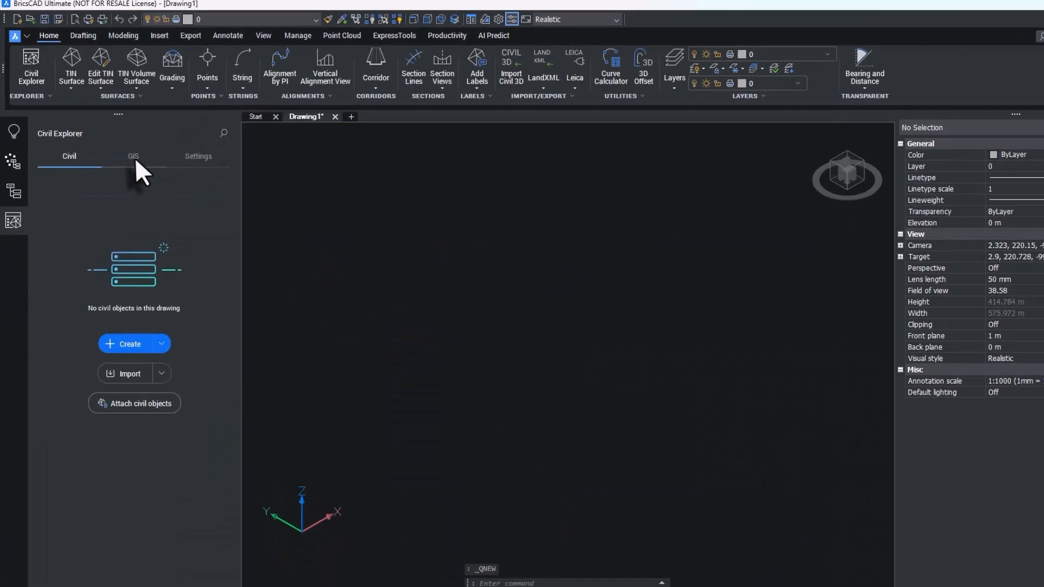
{"action": "left_click", "coordinate": [134, 158]}
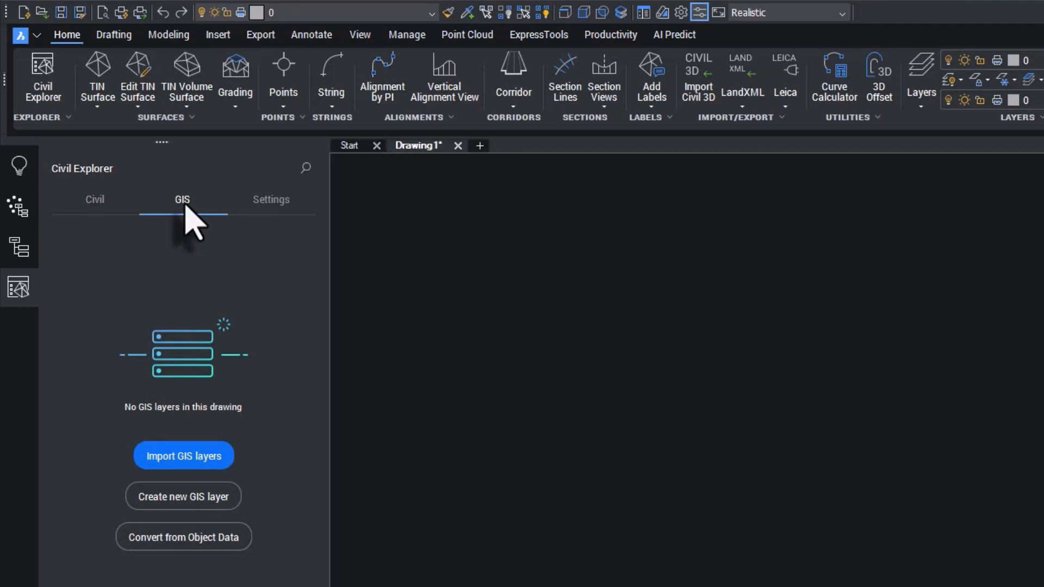
{"action": "left_click", "coordinate": [201, 466]}
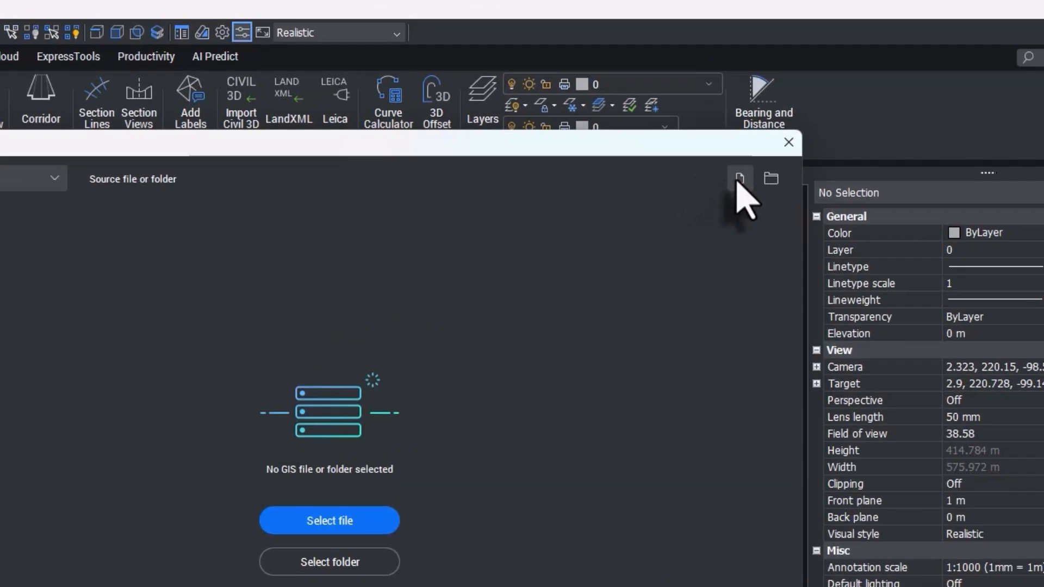
{"action": "left_click", "coordinate": [778, 186]}
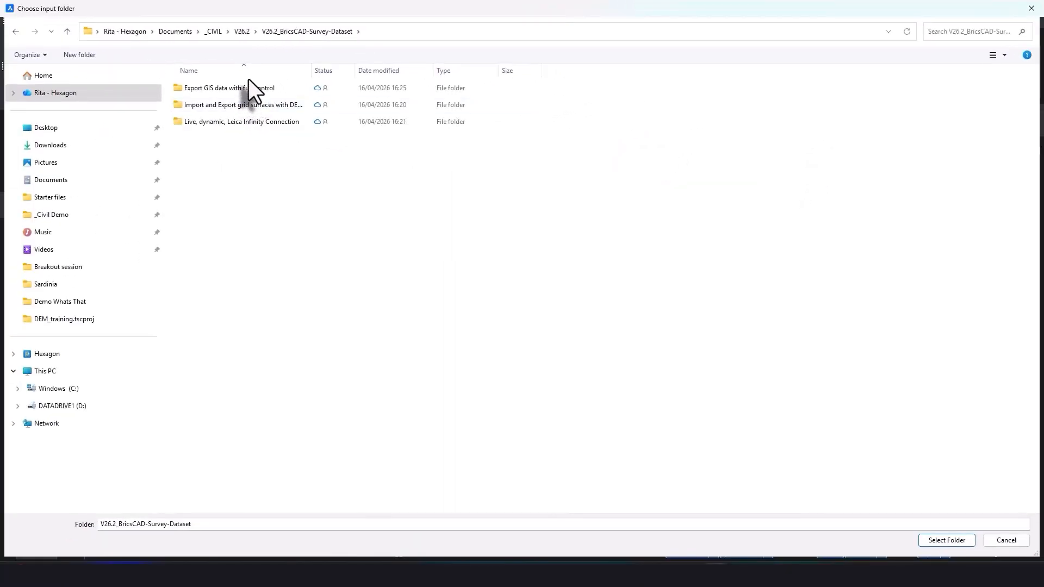
{"action": "left_click", "coordinate": [249, 90]}
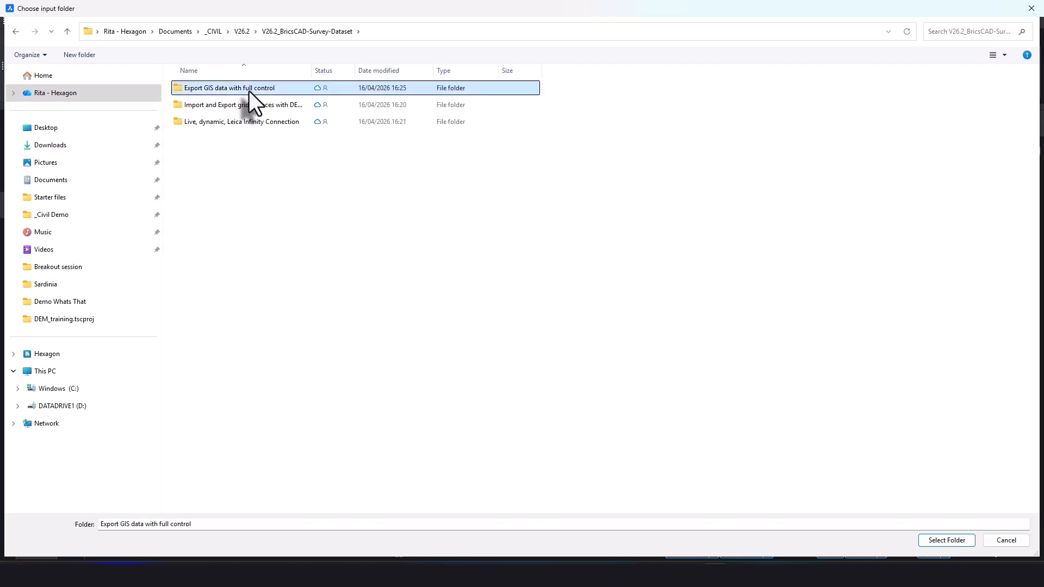
{"action": "double_click", "coordinate": [249, 90]}
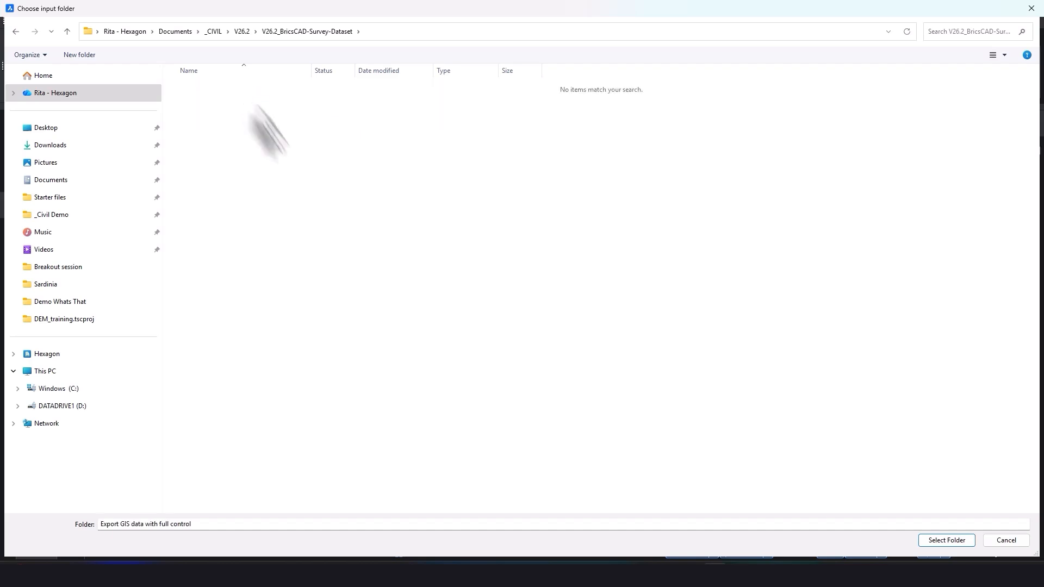
{"action": "left_click", "coordinate": [943, 540]}
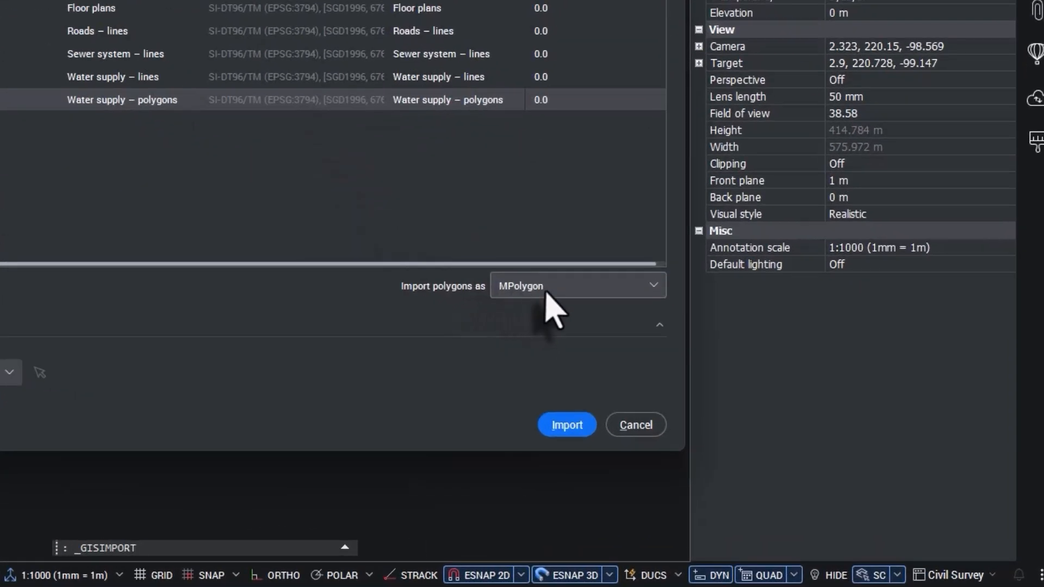
Set the polygons to be imported as Polyline and import all the listed ESRI SHP layers
{"action": "left_click", "coordinate": [546, 293]}
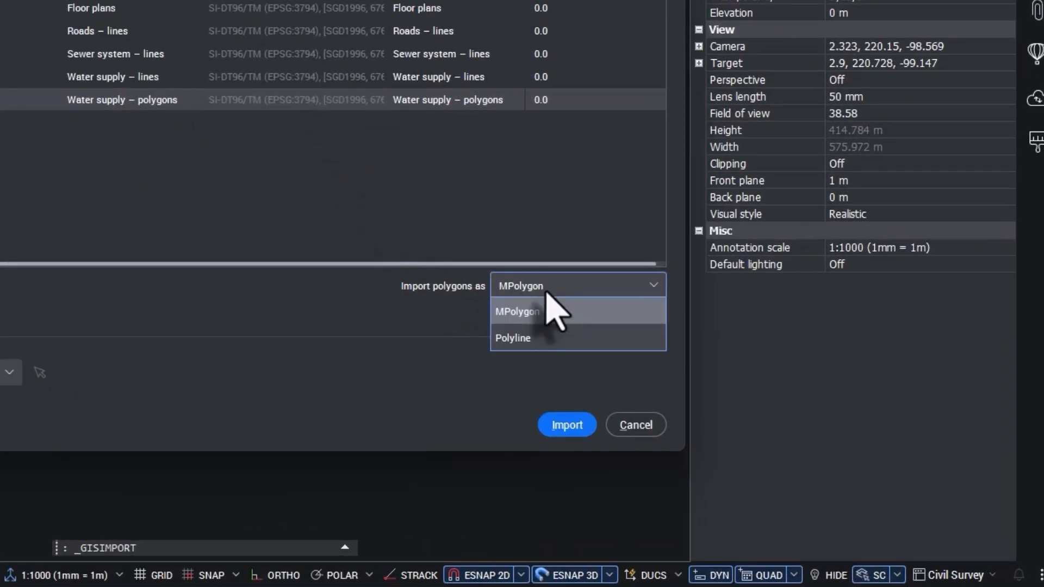
{"action": "left_click", "coordinate": [550, 347]}
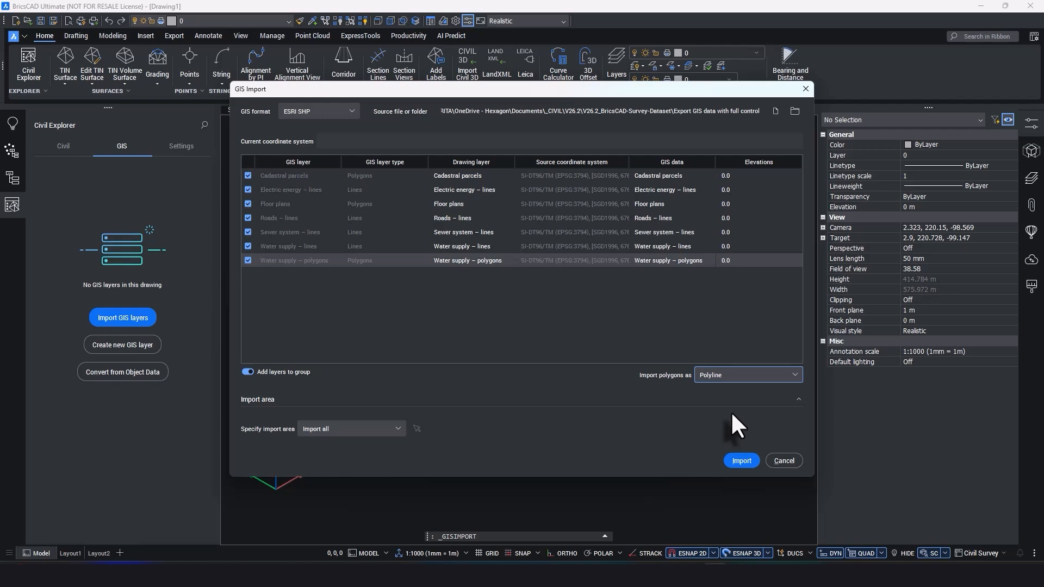
{"action": "left_click", "coordinate": [739, 461]}
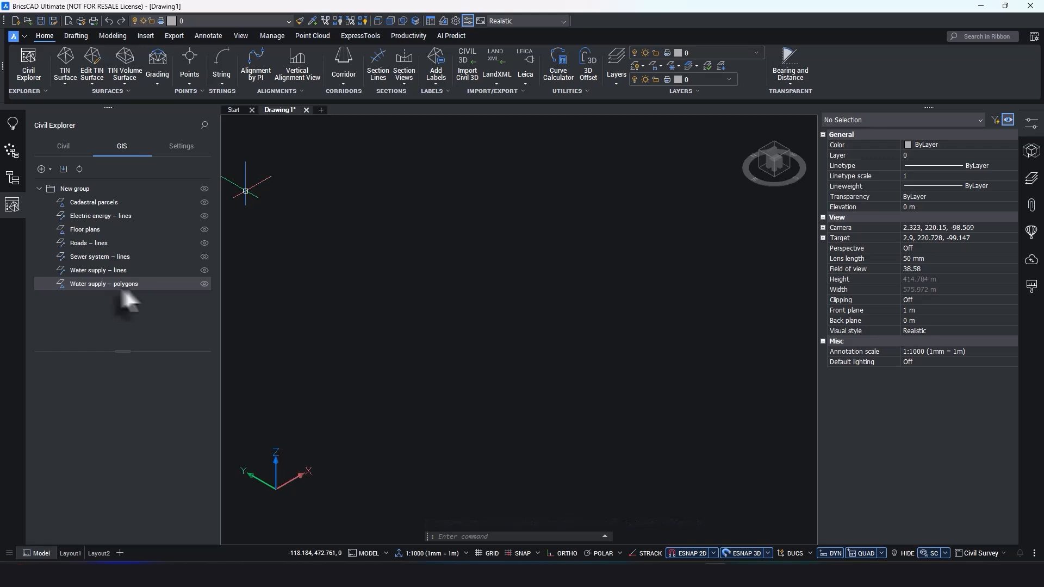
Switch to the top view and attach the raster image DOF_TM433_91_to_TM434_91.tif using its geocoding information
{"action": "left_click", "coordinate": [774, 147]}
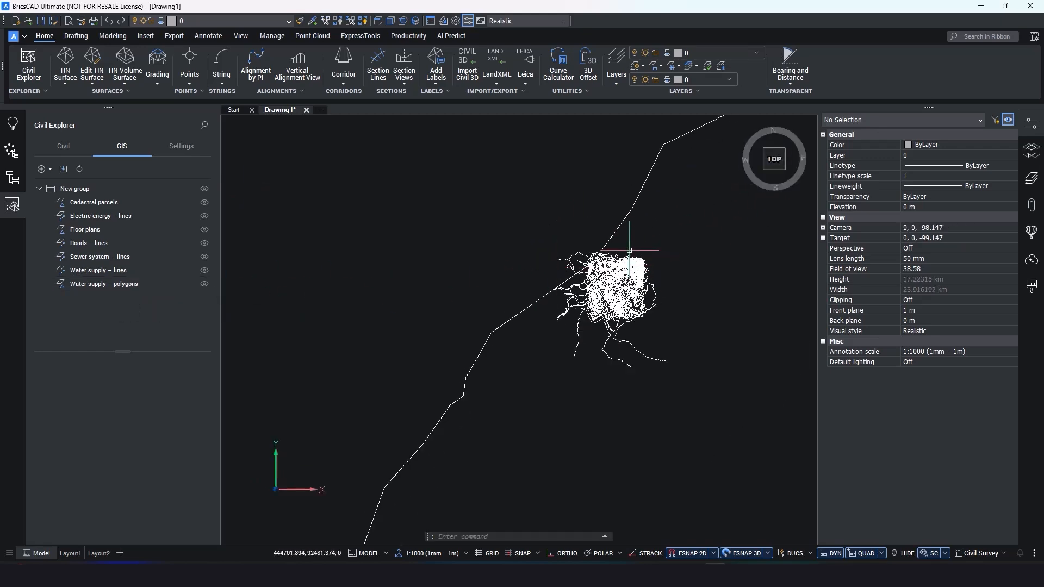
{"action": "scroll", "coordinate": [560, 267], "scroll_direction": "up", "scroll_amount": 15}
{"action": "scroll", "coordinate": [608, 316], "scroll_direction": "up", "scroll_amount": 4}
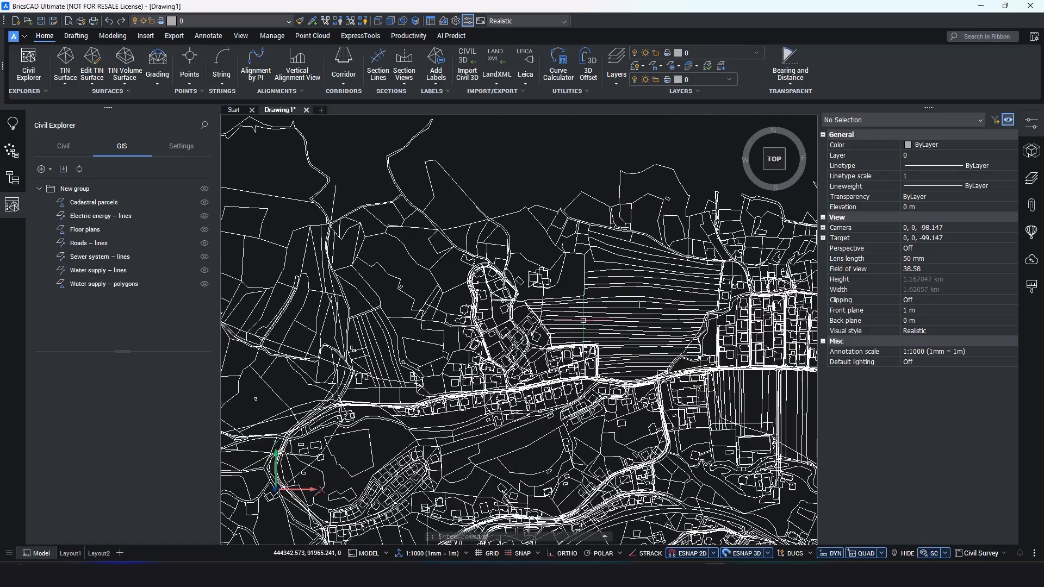
{"action": "mouse_move", "coordinate": [544, 397]}
{"action": "middle_mouse_down"}
{"action": "mouse_move", "coordinate": [486, 320]}
{"action": "mouse_move", "coordinate": [462, 320]}
{"action": "middle_mouse_up"}
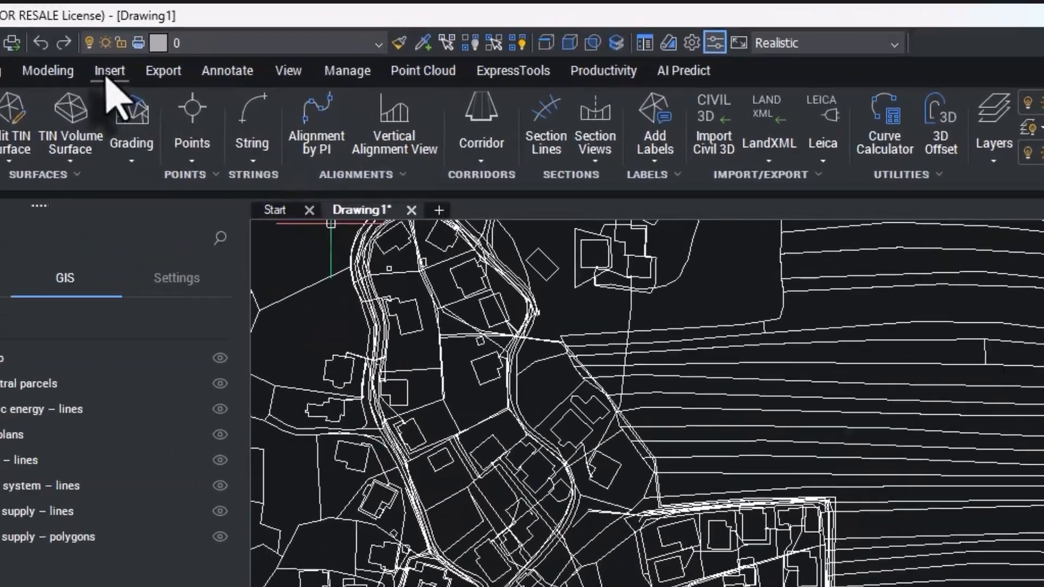
{"action": "left_click", "coordinate": [145, 36]}
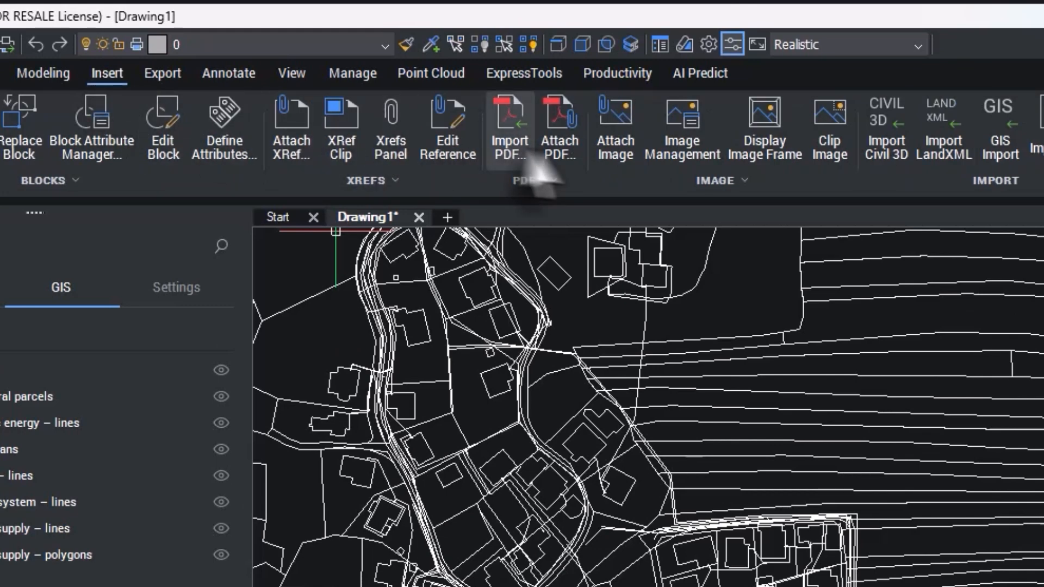
{"action": "left_click", "coordinate": [614, 128]}
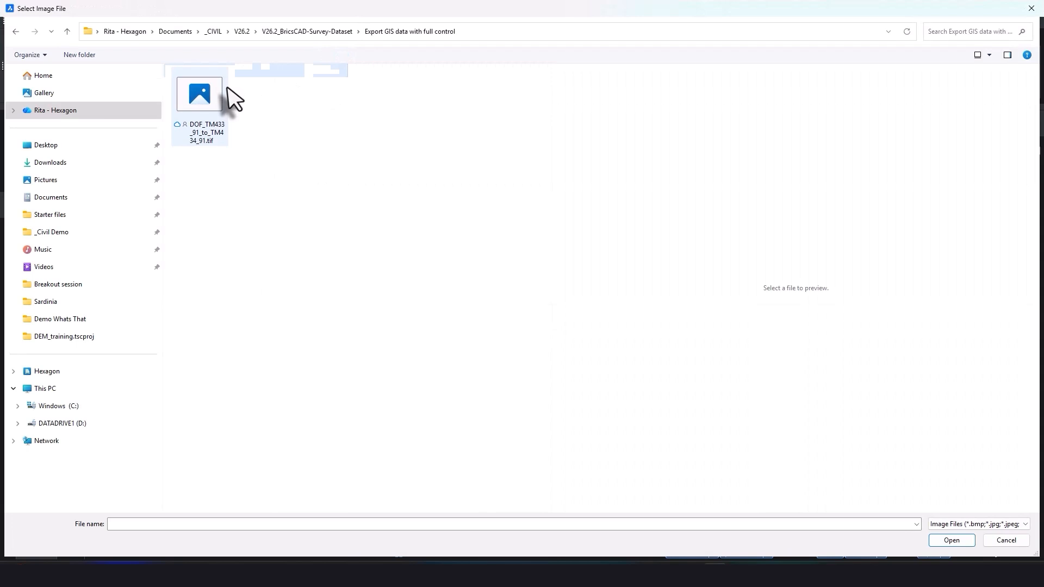
{"action": "left_click", "coordinate": [206, 116]}
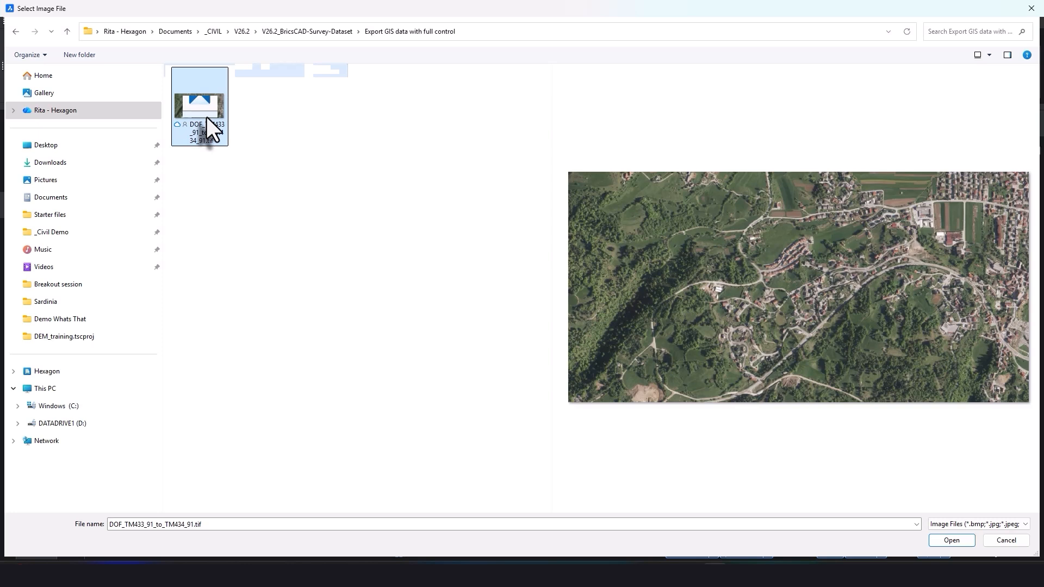
{"action": "left_click", "coordinate": [940, 541]}
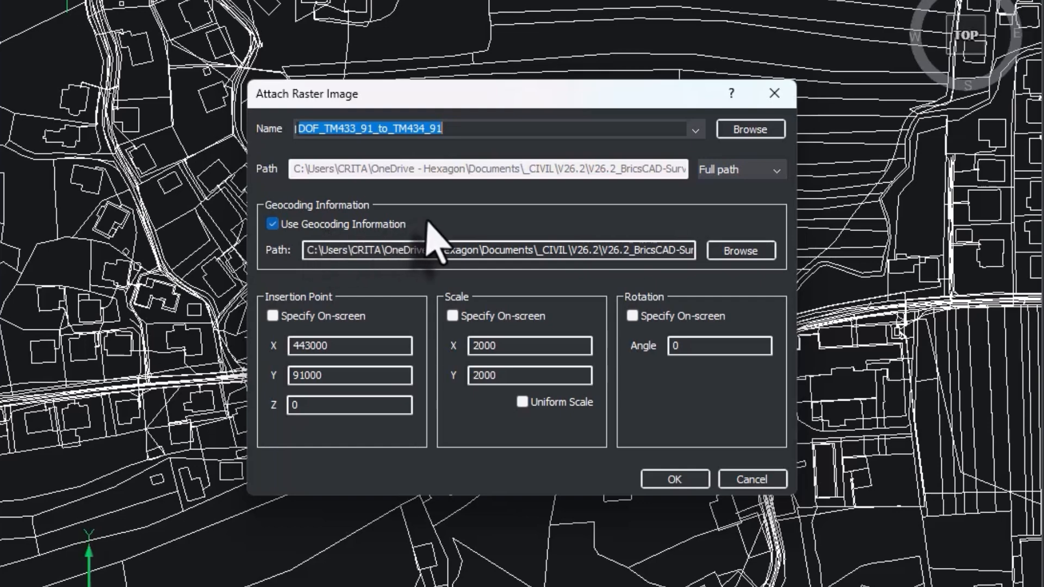
{"action": "left_click", "coordinate": [679, 478]}
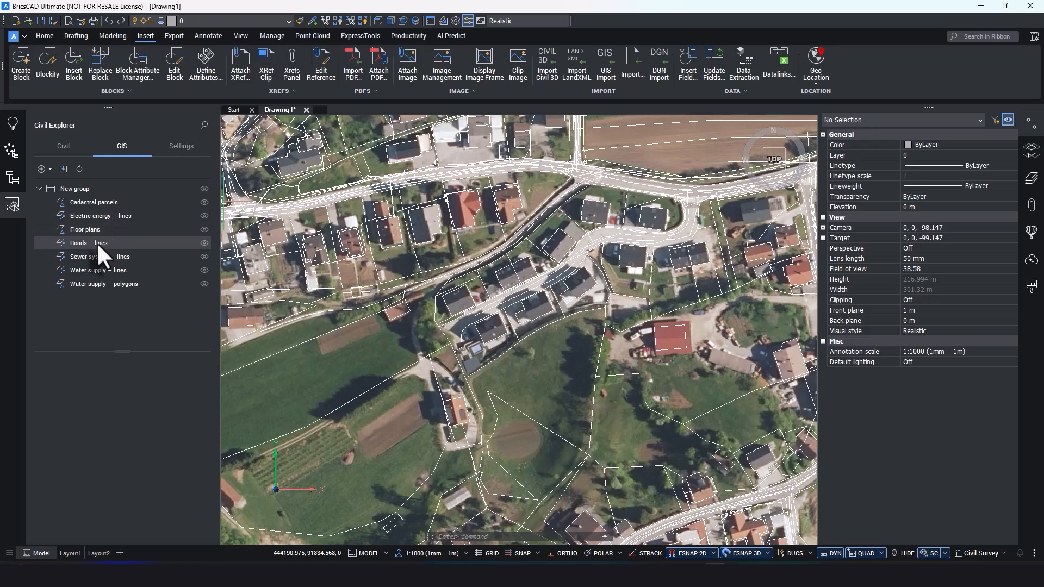
Examine the columns of the GIS attribute table for the Sewer system – lines layer and close it
{"action": "double_click", "coordinate": [97, 257]}
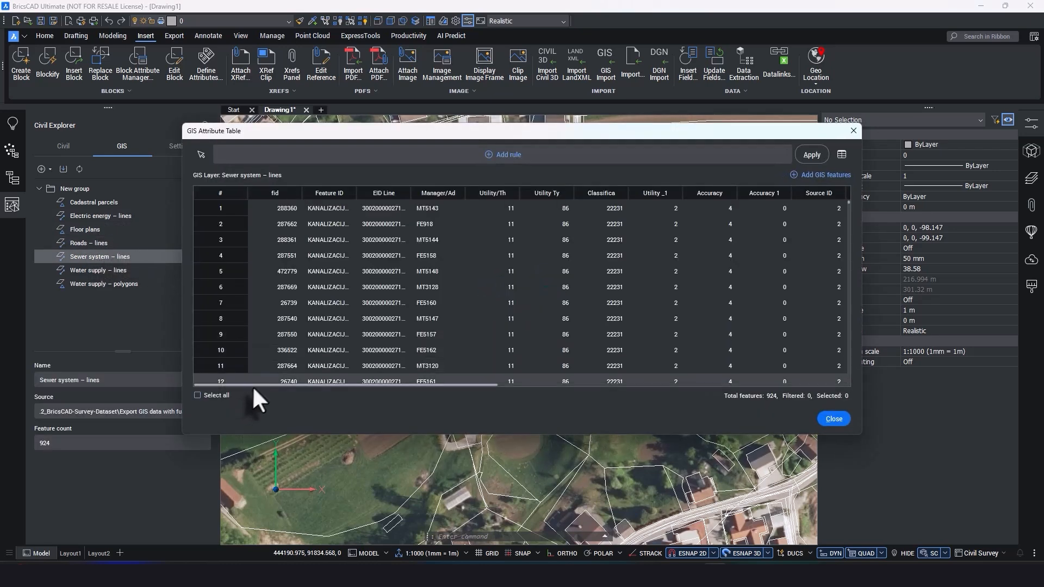
{"action": "left_click_drag", "start_coordinate": [253, 386], "coordinate": [693, 390]}
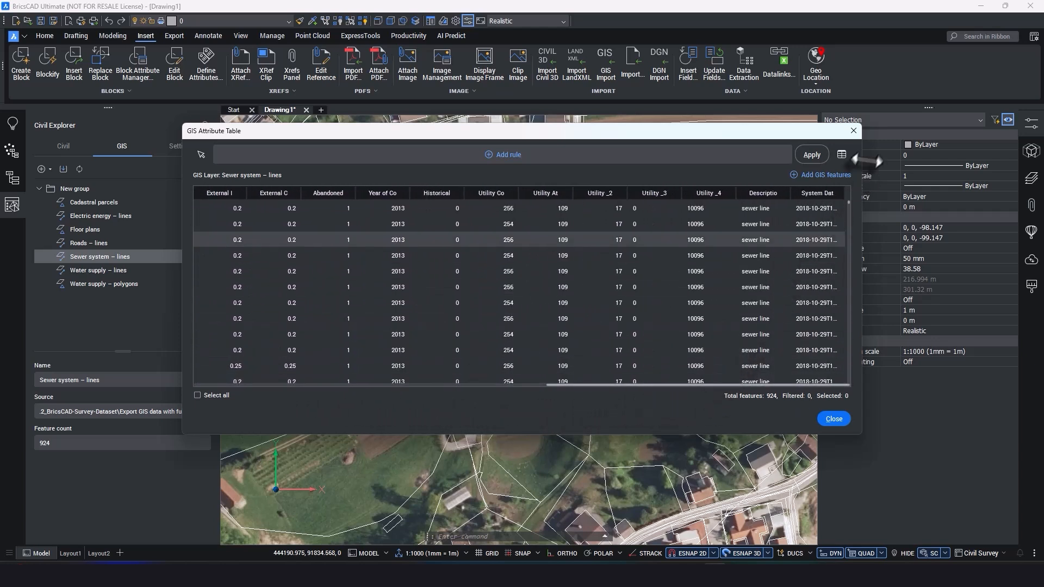
{"action": "left_click", "coordinate": [853, 131]}
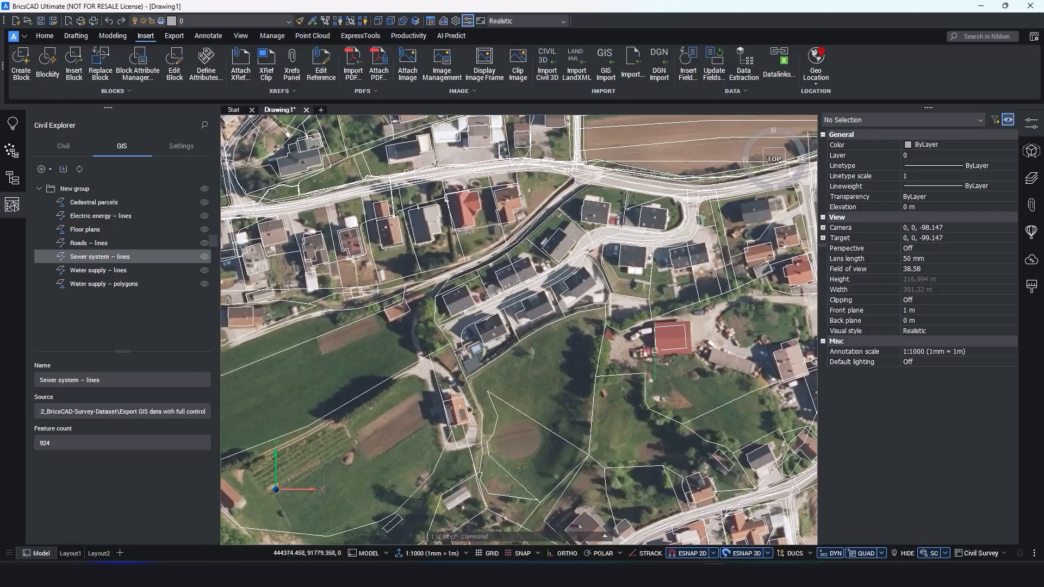
Select the sewer polyline along the curved residential road and examine its GIS attributes in the properties
{"action": "left_click", "coordinate": [656, 237]}
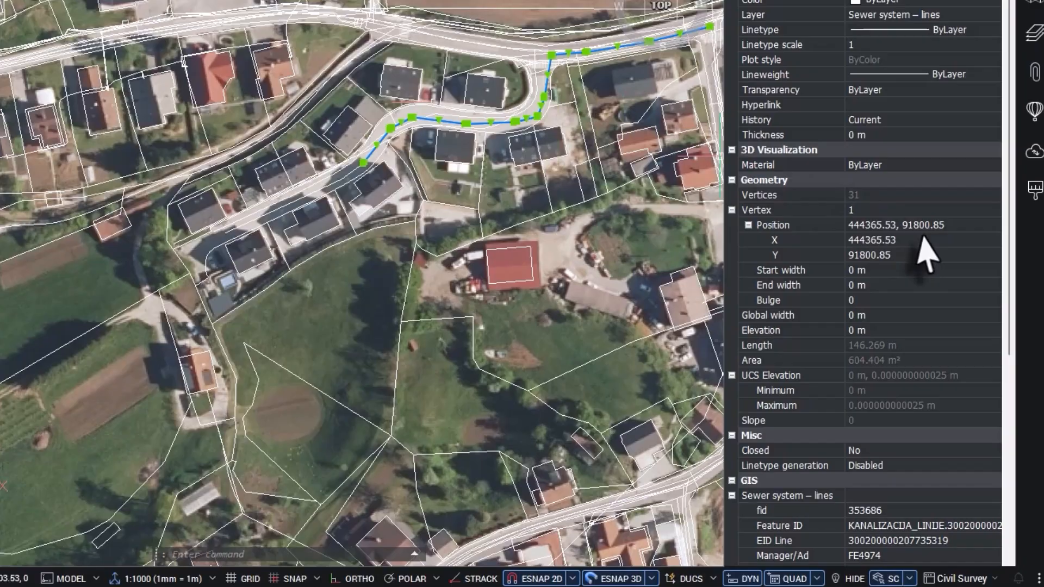
{"action": "scroll", "coordinate": [927, 256], "scroll_direction": "down", "scroll_amount": 7}
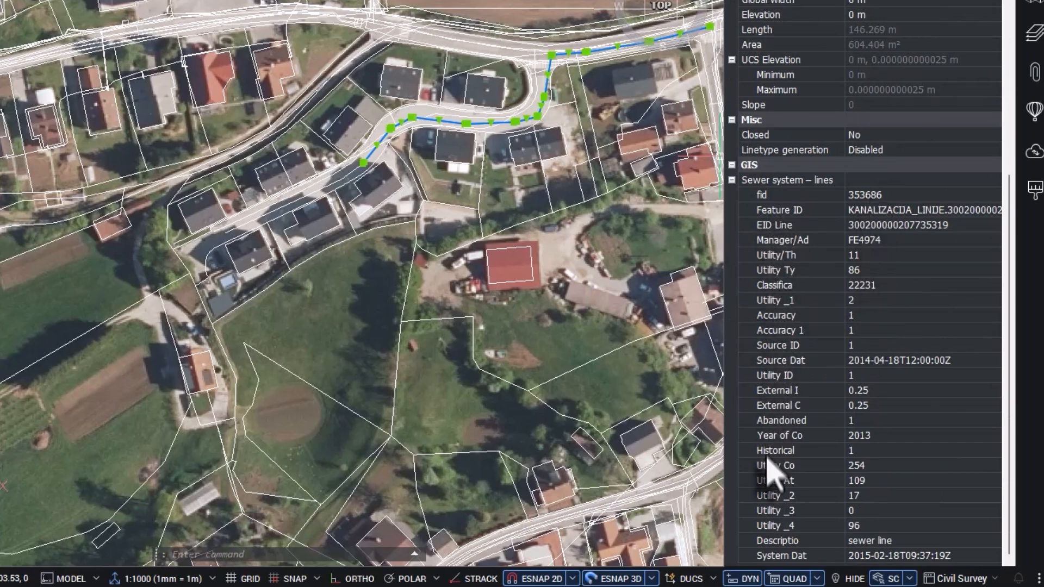
{"action": "left_click", "coordinate": [785, 541]}
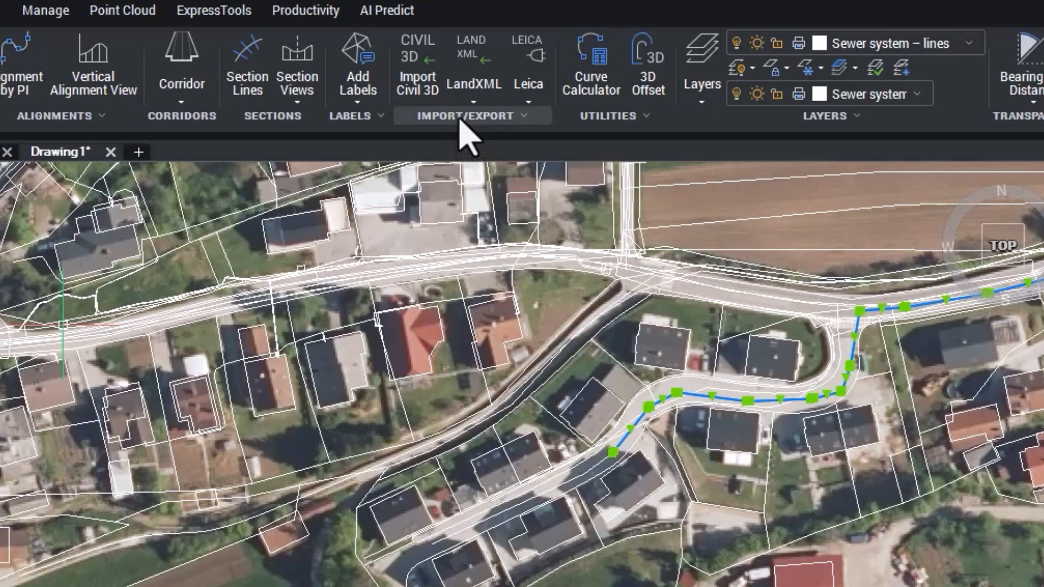
Start a GIS export and review the available formats and destination coordinate systems, keeping ESRI SHP and SI-DT96/TM (EPSG:3794)
{"action": "left_click", "coordinate": [460, 117]}
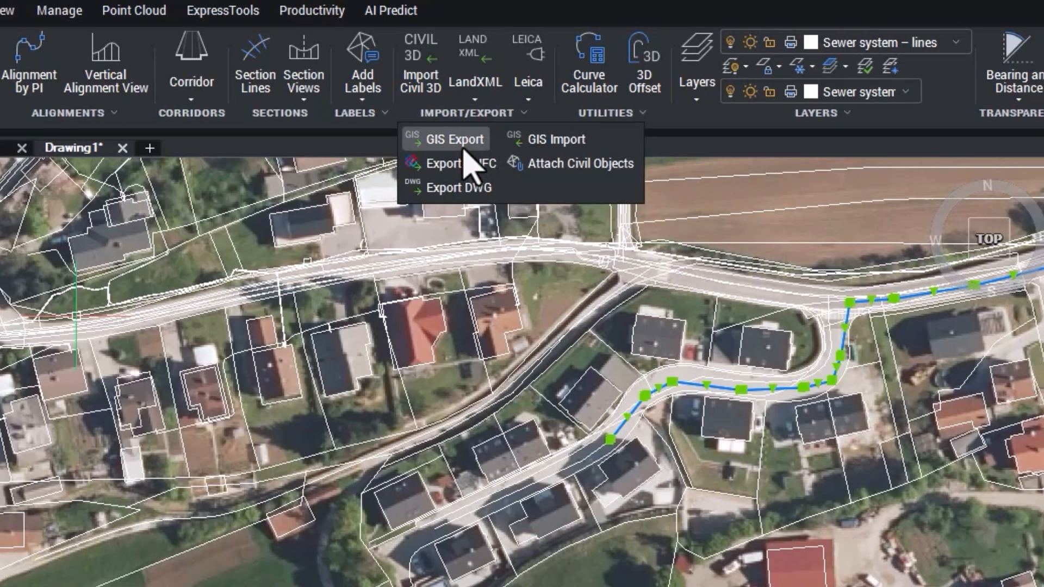
{"action": "left_click", "coordinate": [461, 147]}
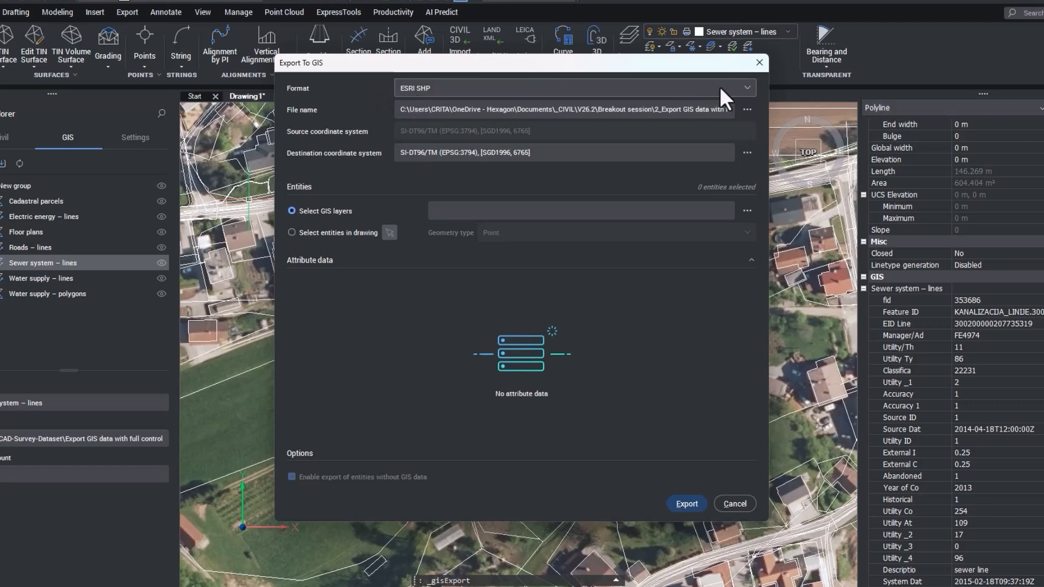
{"action": "left_click", "coordinate": [749, 88]}
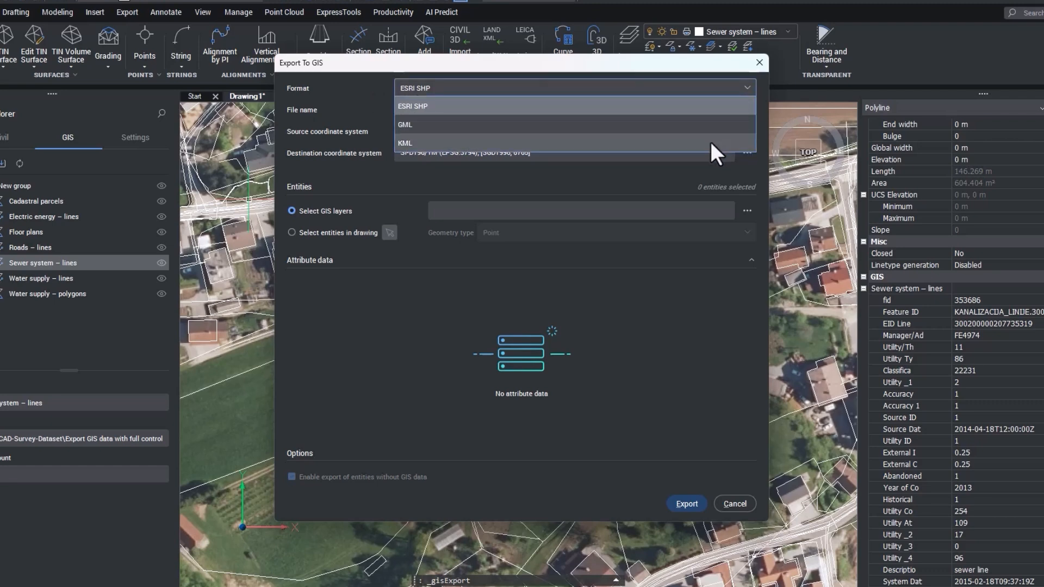
{"action": "left_click", "coordinate": [745, 86]}
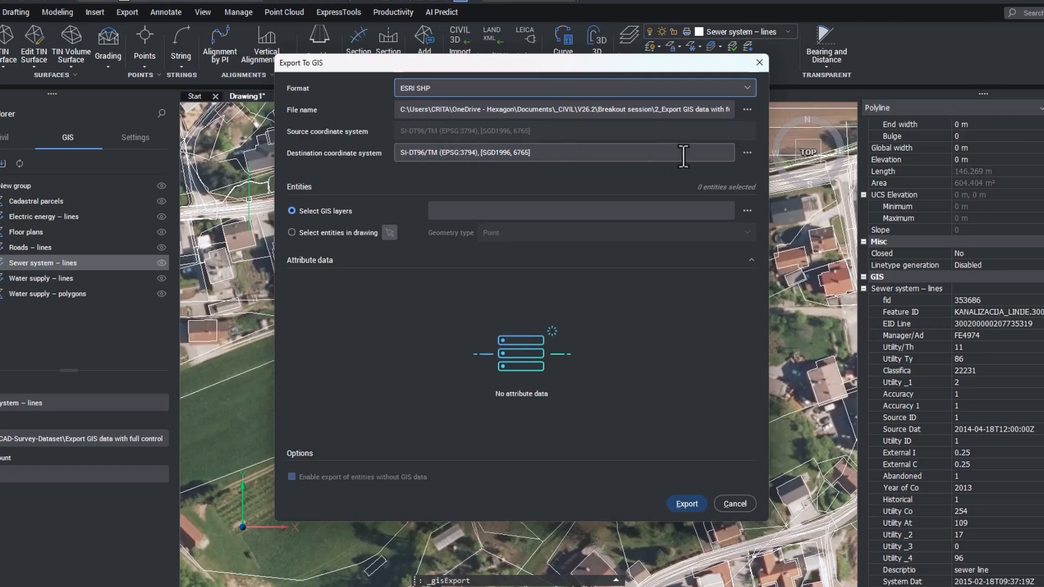
{"action": "left_click", "coordinate": [753, 155]}
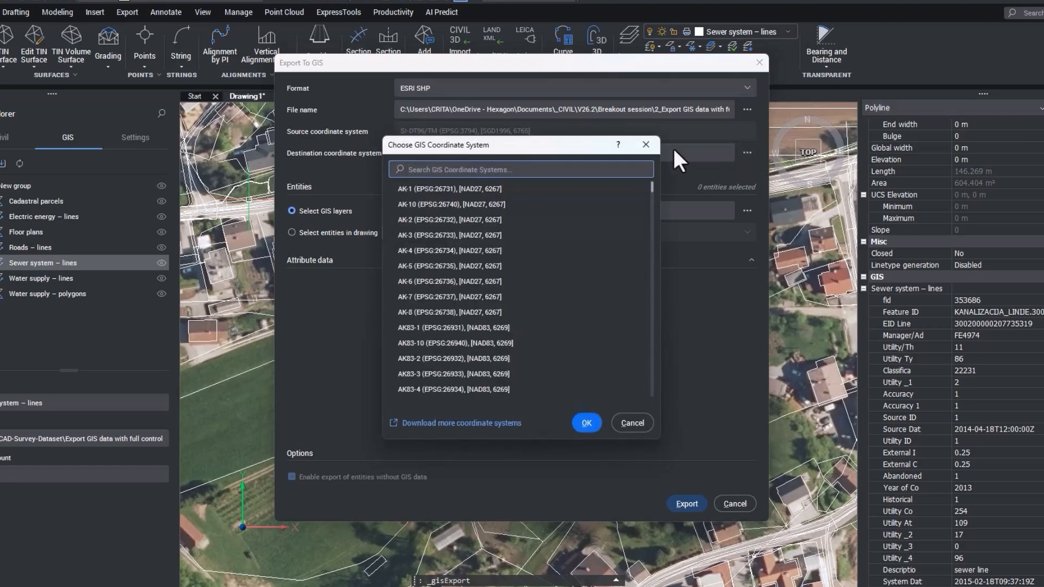
{"action": "left_click", "coordinate": [646, 146]}
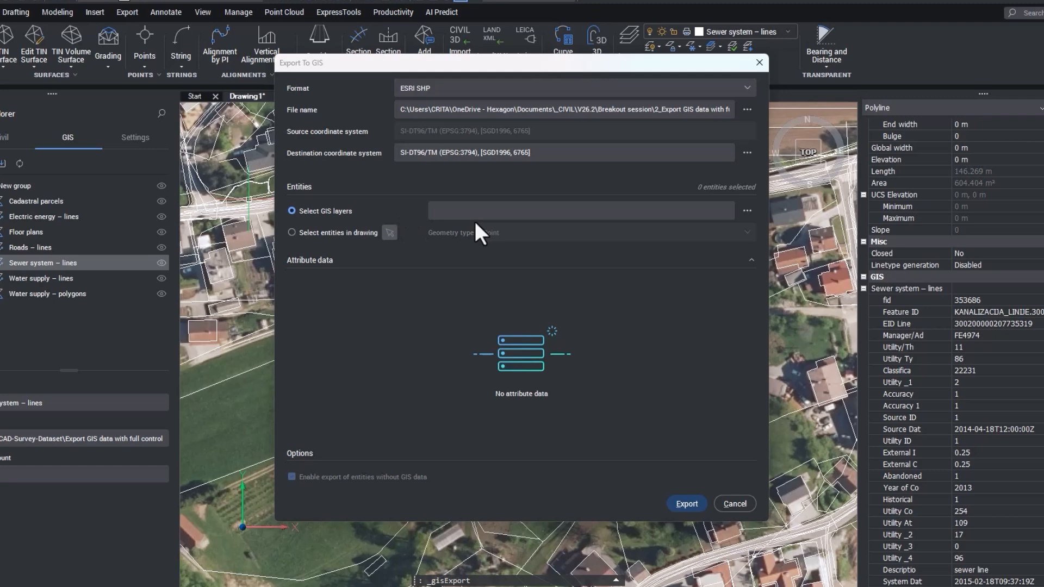
Choose the Sewer system – lines layer with geometry type Line for the export and review its attribute fields
{"action": "left_click", "coordinate": [748, 210]}
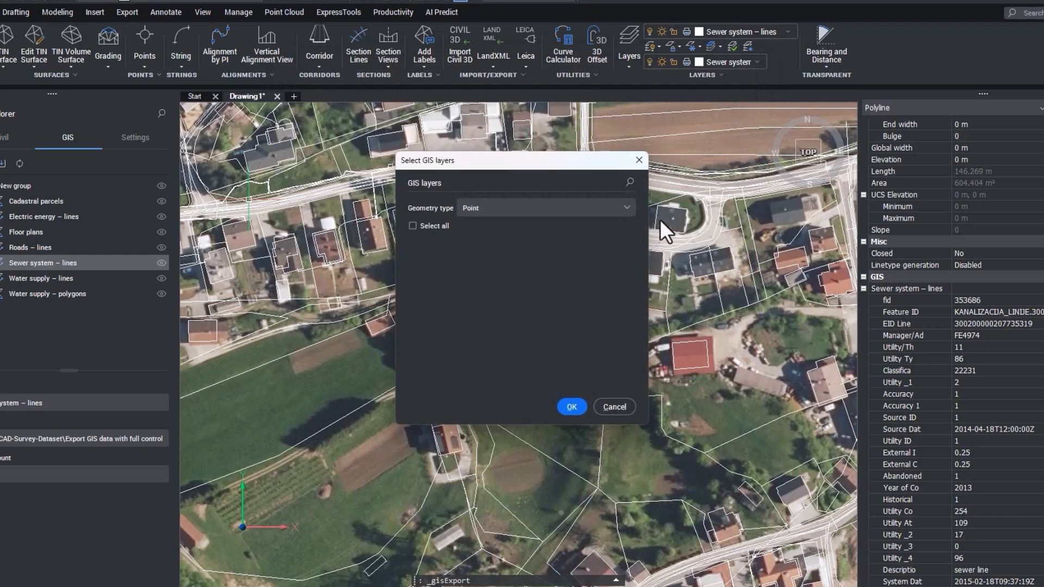
{"action": "left_click", "coordinate": [589, 206]}
{"action": "left_click", "coordinate": [577, 243]}
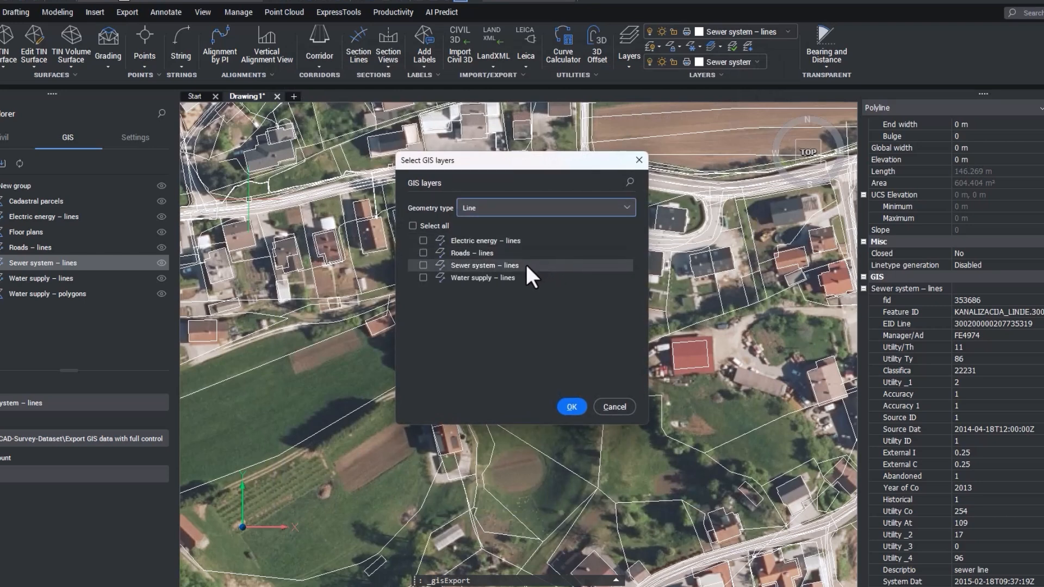
{"action": "left_click", "coordinate": [423, 265]}
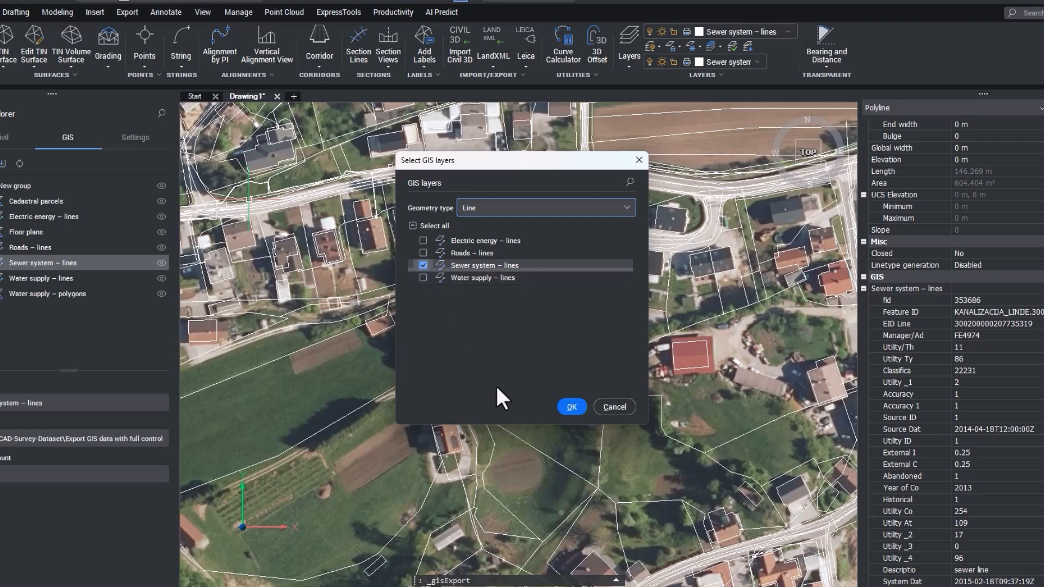
{"action": "left_click", "coordinate": [571, 407]}
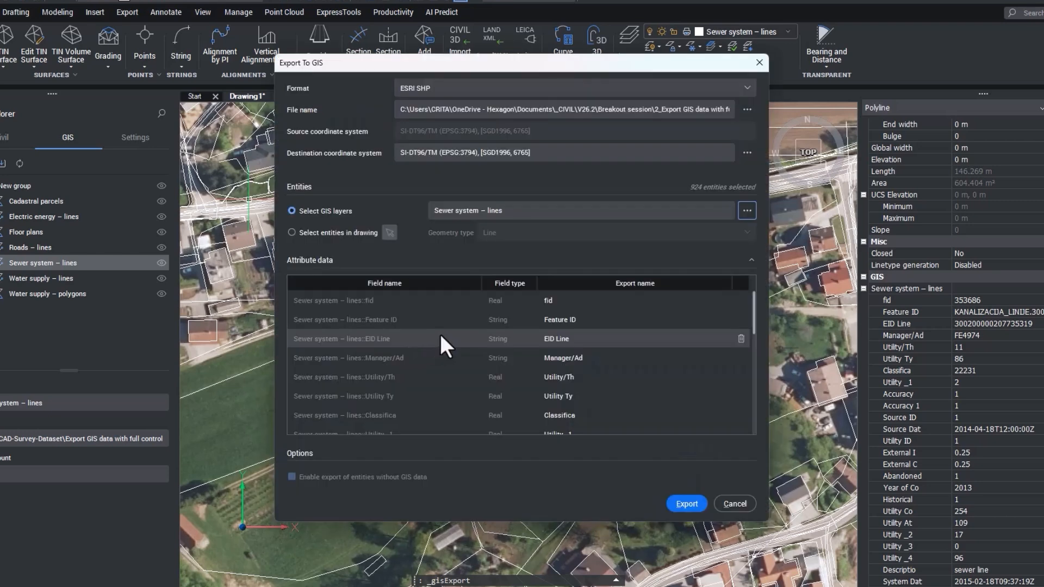
{"action": "scroll", "coordinate": [440, 336], "scroll_direction": "down", "scroll_amount": 5}
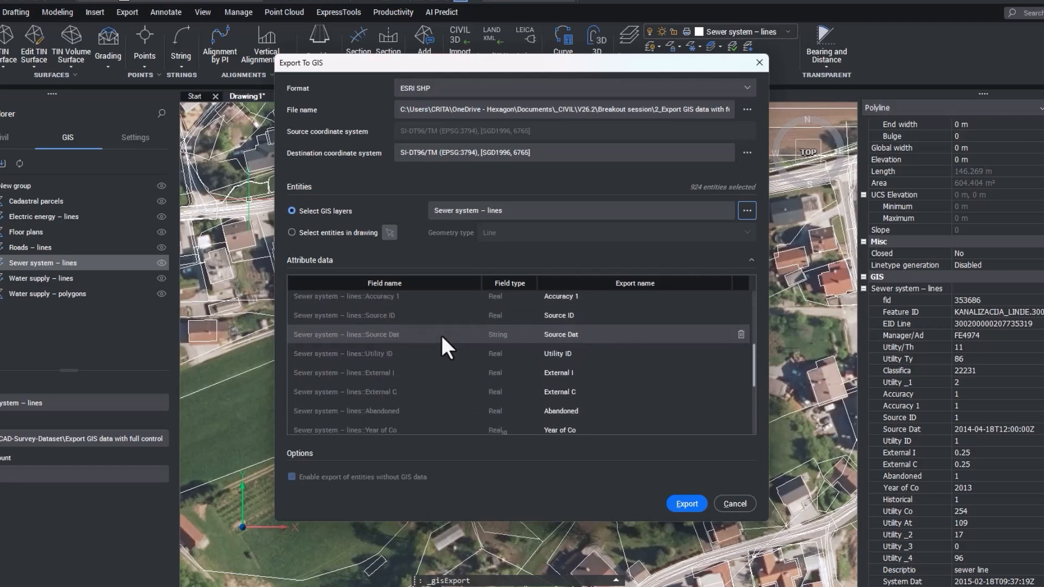
Review the remaining attribute fields and set the export file name to Sewer System in the 2_Export GIS data with full control folder
{"action": "scroll", "coordinate": [440, 333], "scroll_direction": "down", "scroll_amount": 4}
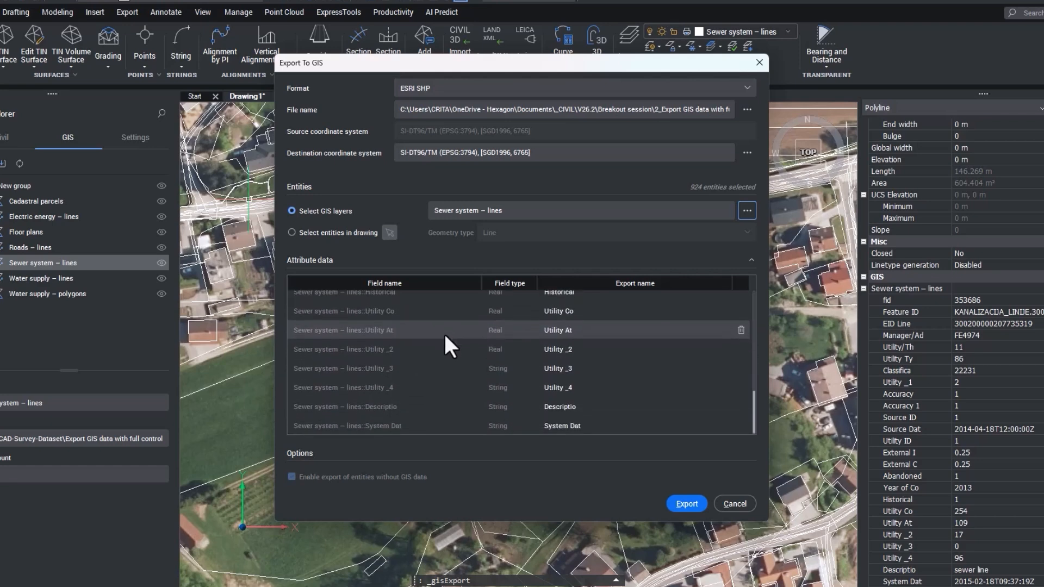
{"action": "scroll", "coordinate": [443, 332], "scroll_direction": "up", "scroll_amount": 8}
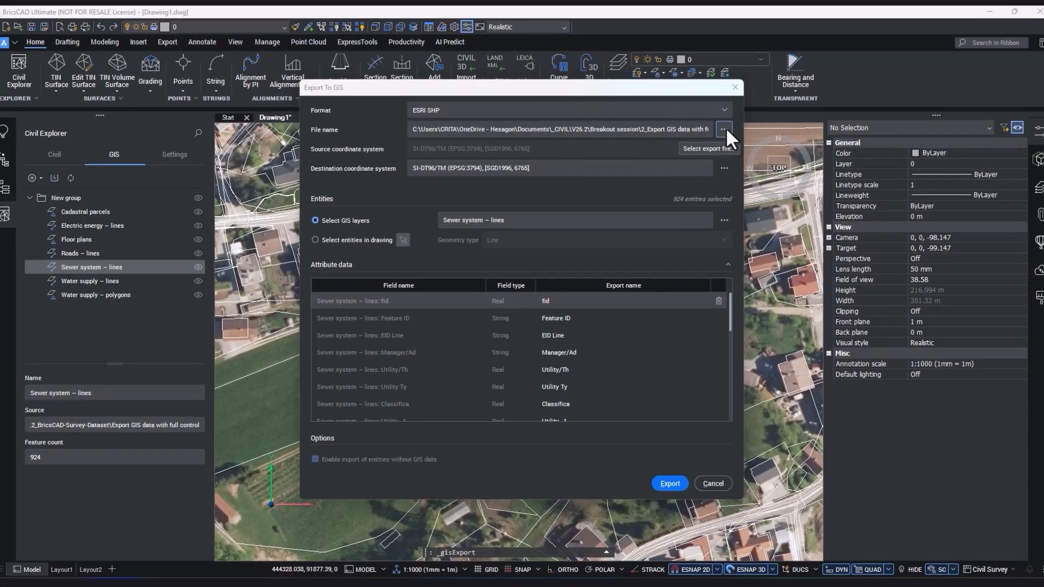
{"action": "left_click", "coordinate": [724, 129]}
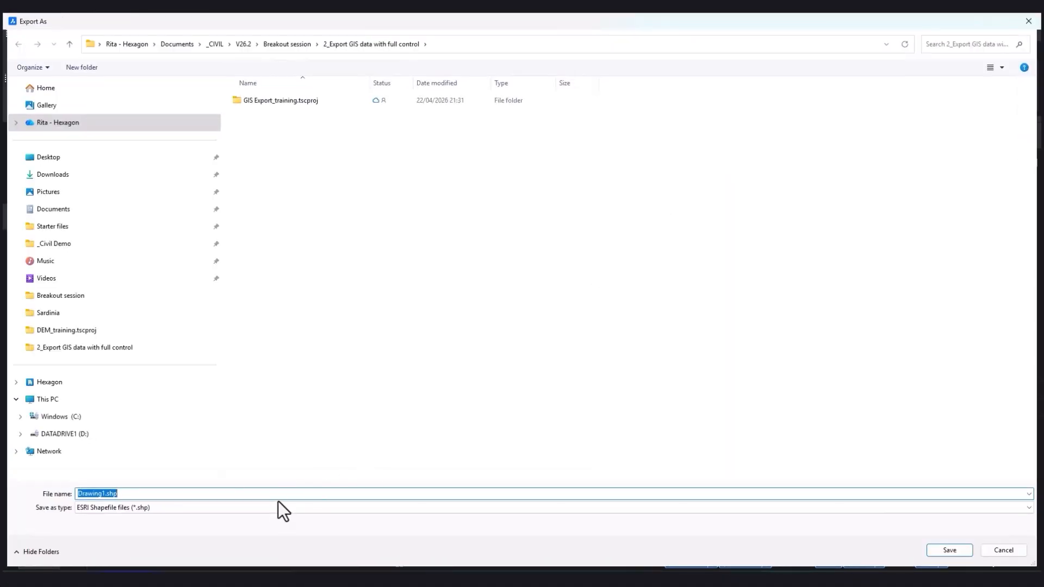
{"action": "type", "text": "Sewer System"}
{"action": "key", "text": "Return"}
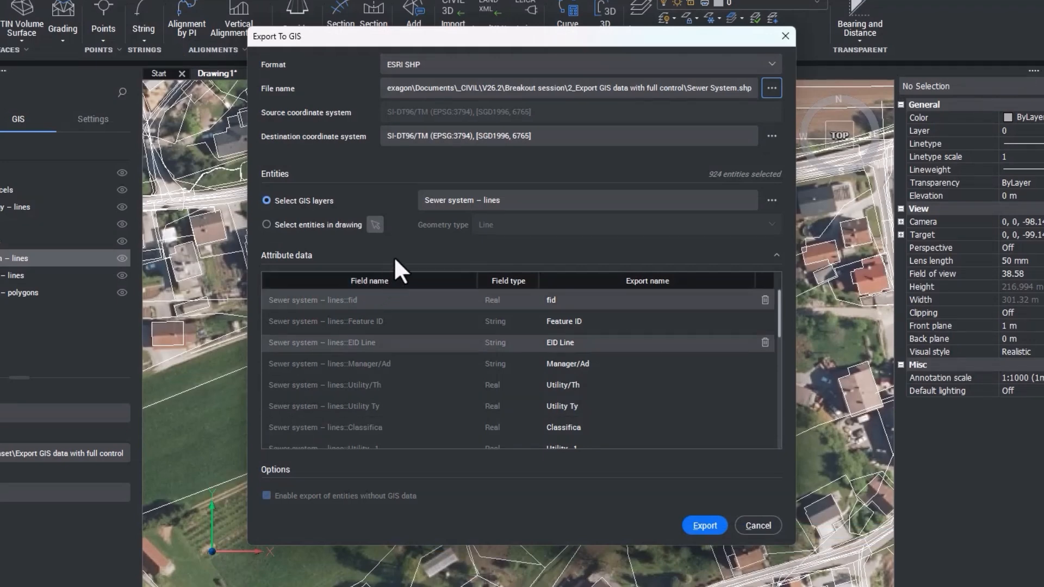
Remove the attribute fields from Feature ID through External C from the export, keeping fid
{"action": "left_click", "coordinate": [765, 321]}
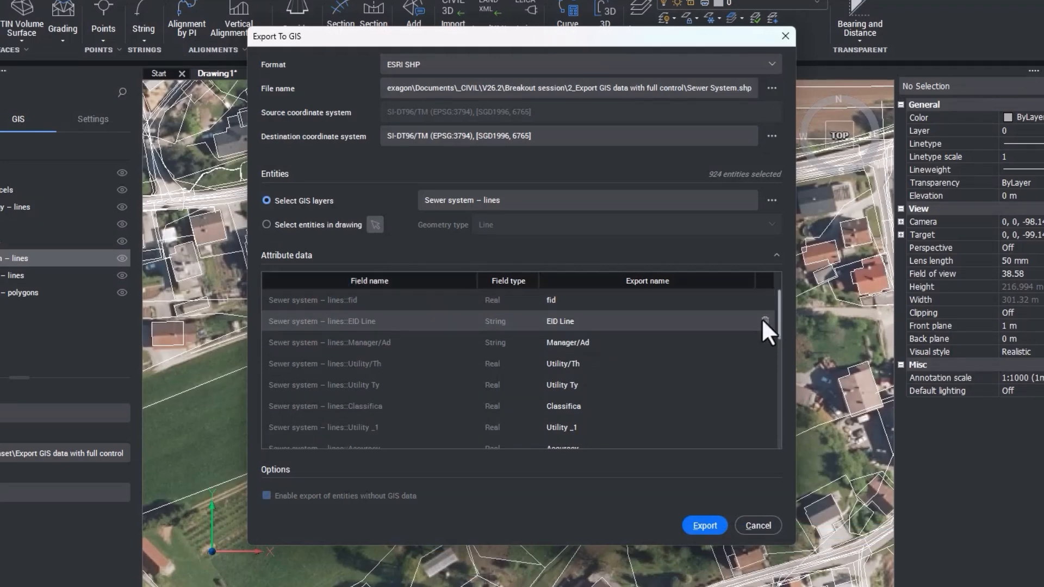
{"action": "left_click", "coordinate": [764, 320]}
{"action": "left_click", "coordinate": [764, 320]}
{"action": "left_click", "coordinate": [763, 320]}
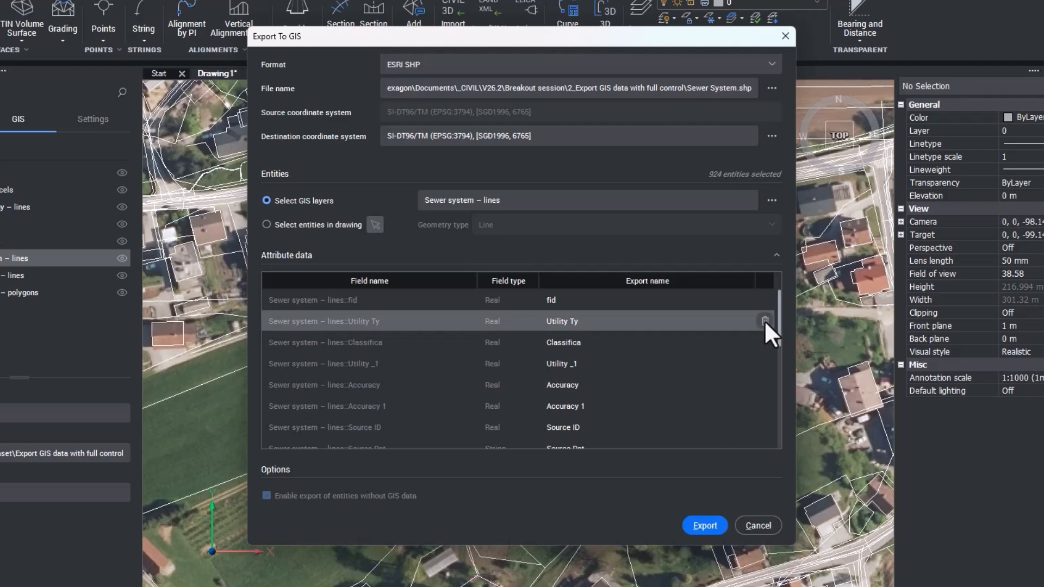
{"action": "left_click", "coordinate": [764, 320]}
{"action": "left_click", "coordinate": [764, 320]}
{"action": "left_click", "coordinate": [764, 320]}
{"action": "left_click", "coordinate": [764, 321]}
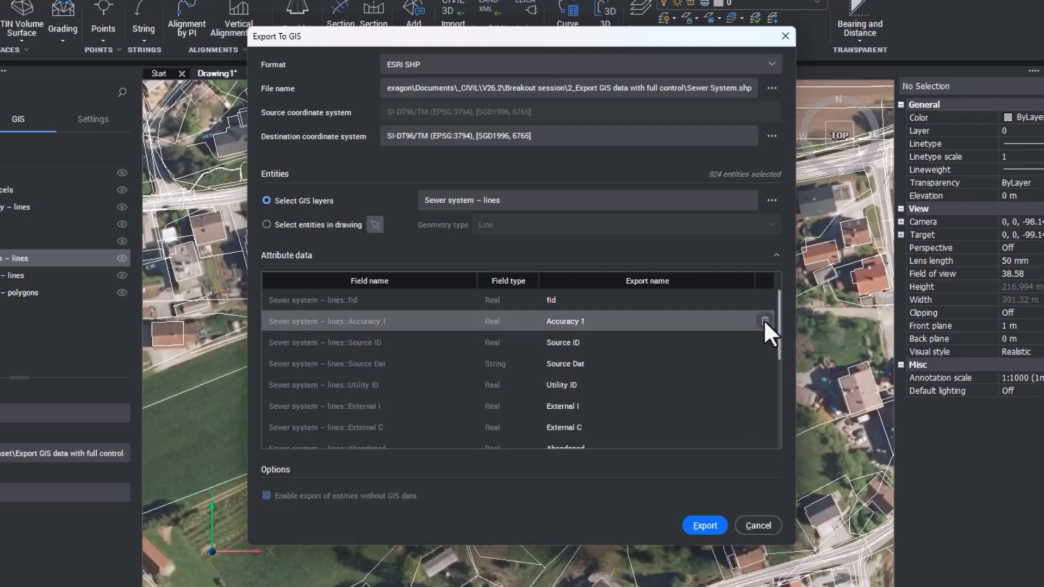
{"action": "left_click", "coordinate": [763, 319]}
{"action": "left_click", "coordinate": [763, 319]}
{"action": "left_click", "coordinate": [762, 319]}
{"action": "left_click", "coordinate": [762, 319]}
{"action": "left_click", "coordinate": [761, 320]}
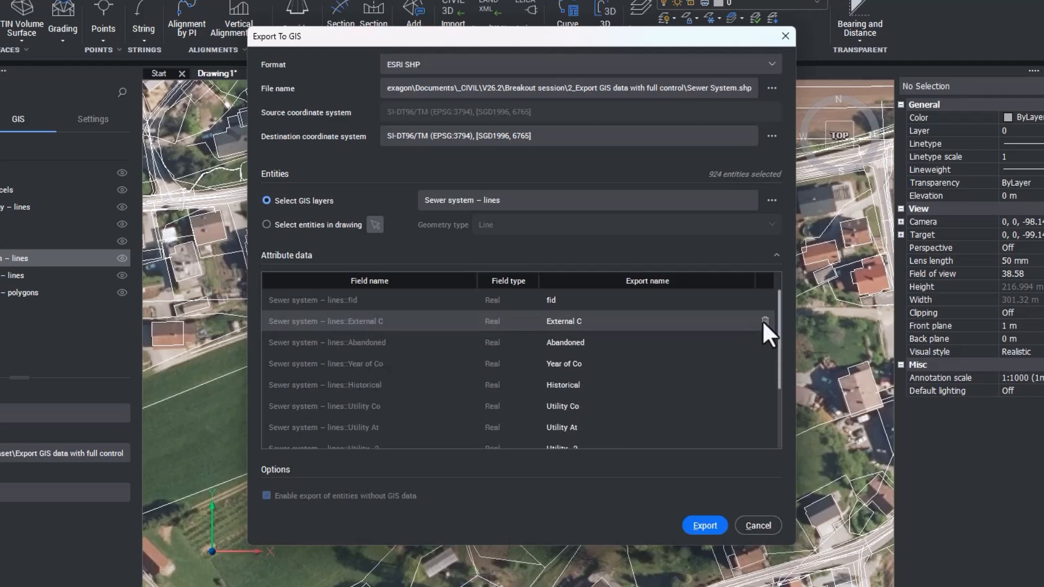
{"action": "left_click", "coordinate": [761, 319]}
Remove the Historical, Utility Co, Utility At, Utility _2 to Utility _4 and System Dat fields, and export the shapefile
{"action": "left_click", "coordinate": [764, 364]}
{"action": "left_click", "coordinate": [764, 363]}
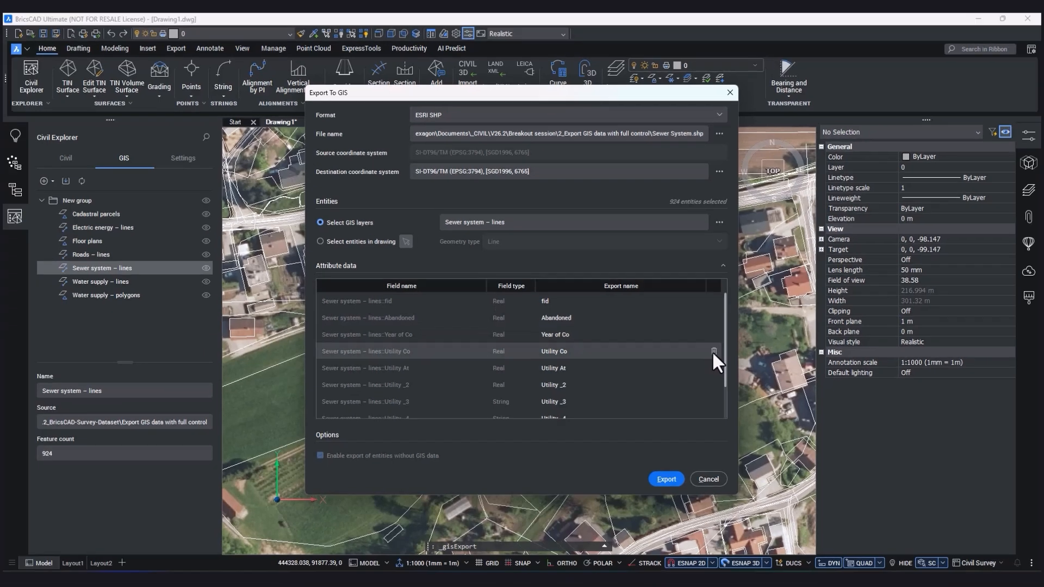
{"action": "left_click", "coordinate": [712, 350]}
{"action": "left_click", "coordinate": [712, 350]}
{"action": "left_click", "coordinate": [714, 350]}
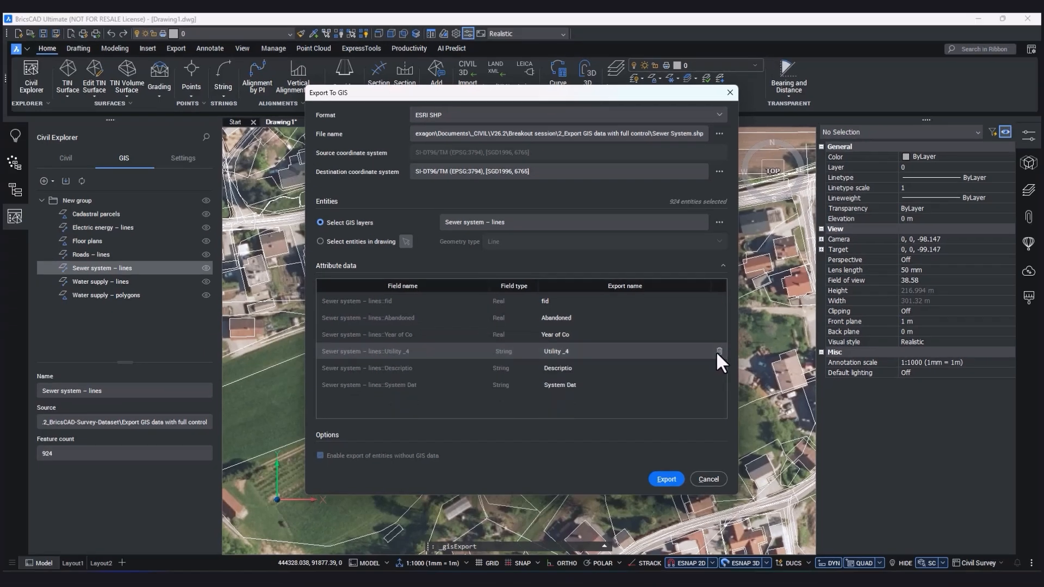
{"action": "left_click", "coordinate": [717, 350]}
{"action": "left_click", "coordinate": [717, 367]}
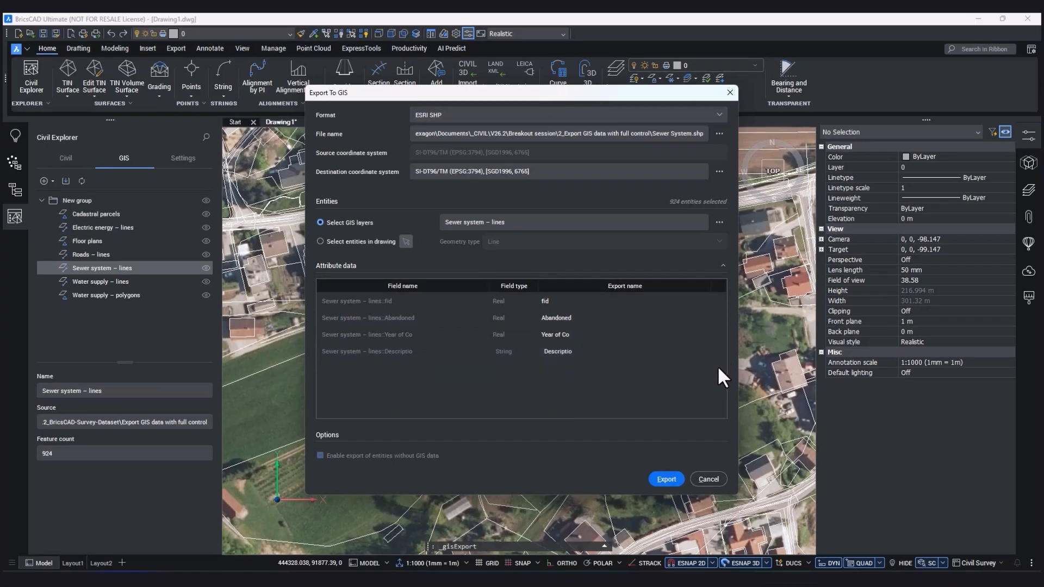
{"action": "left_click", "coordinate": [666, 482]}
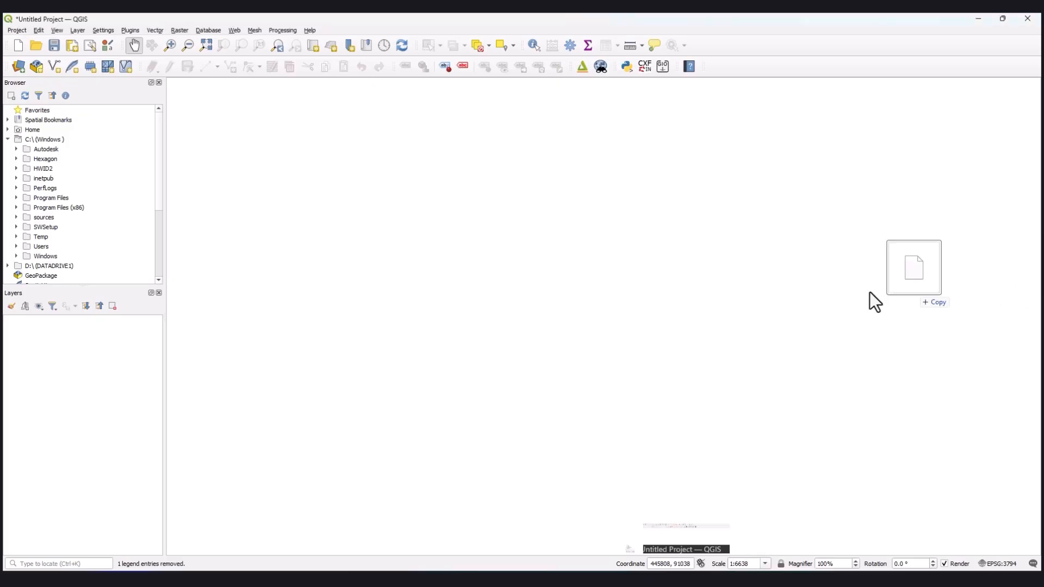
Load the exported Sewer System shapefile into QGIS, examine the fields in its attribute table and close the table
{"action": "left_click_drag", "start_coordinate": [869, 293], "coordinate": [90, 357]}
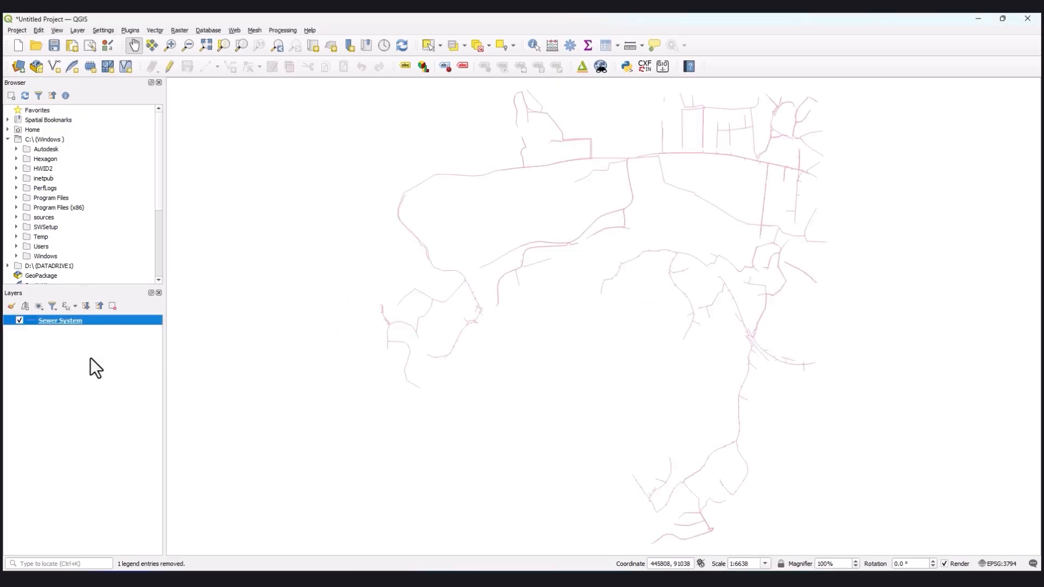
{"action": "left_click", "coordinate": [610, 50]}
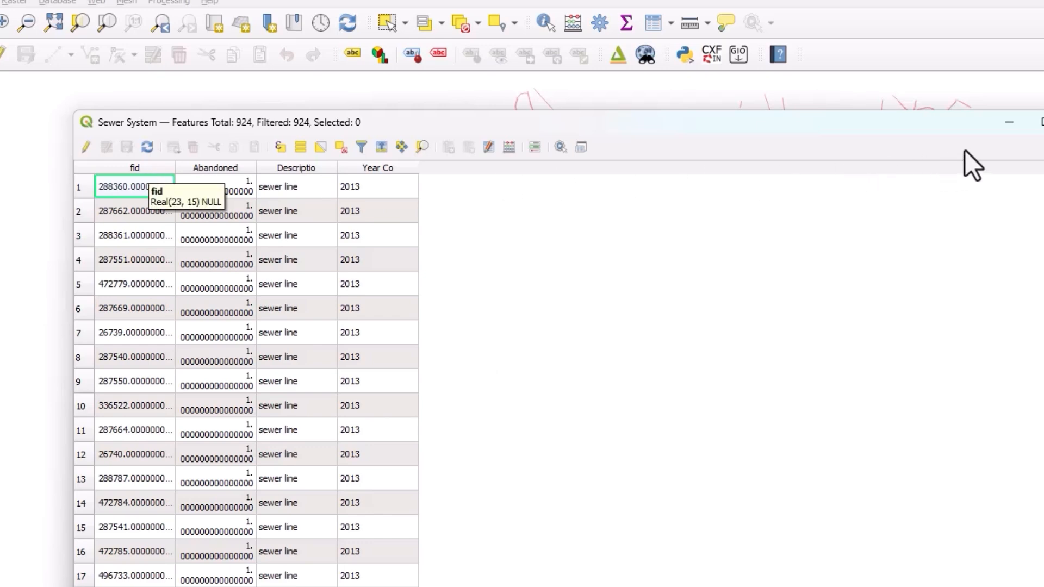
{"action": "left_click", "coordinate": [901, 113]}
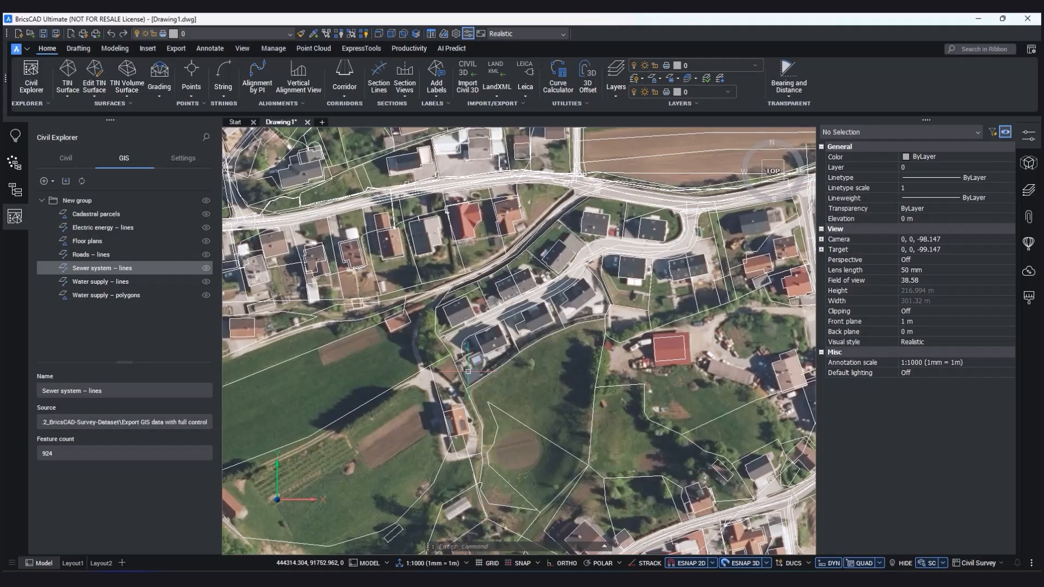
{"action": "scroll", "coordinate": [470, 364], "scroll_direction": "down", "scroll_amount": 3}
{"action": "scroll", "coordinate": [432, 218], "scroll_direction": "down", "scroll_amount": 3}
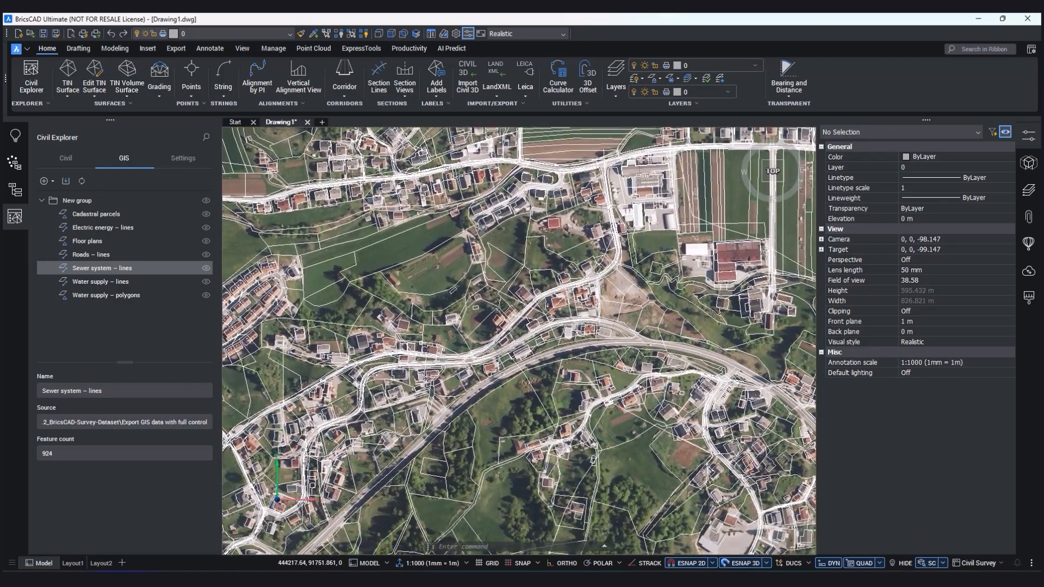
{"action": "scroll", "coordinate": [432, 218], "scroll_direction": "down", "scroll_amount": 2}
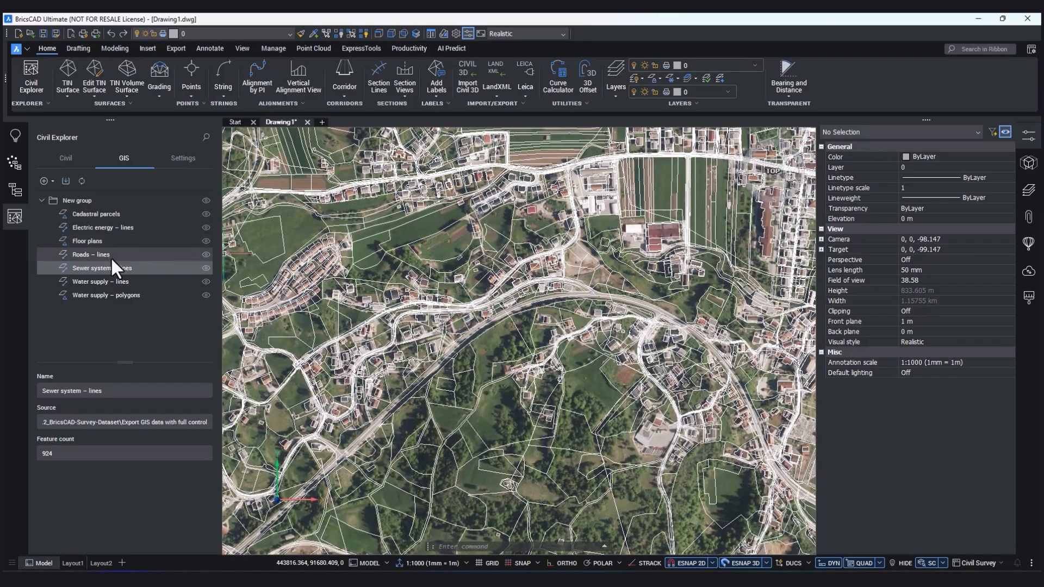